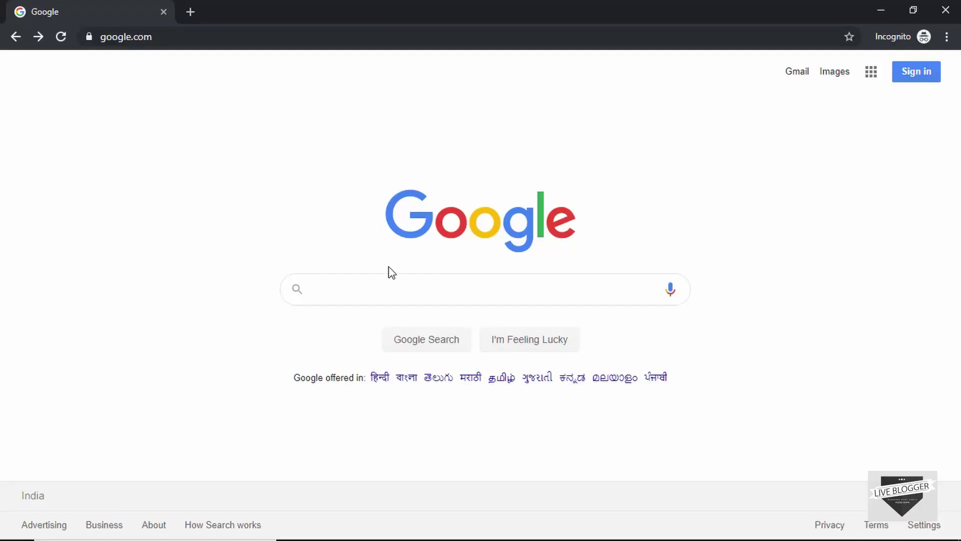
- Search Google for 'privacypolicygenerator'
click(393, 285)
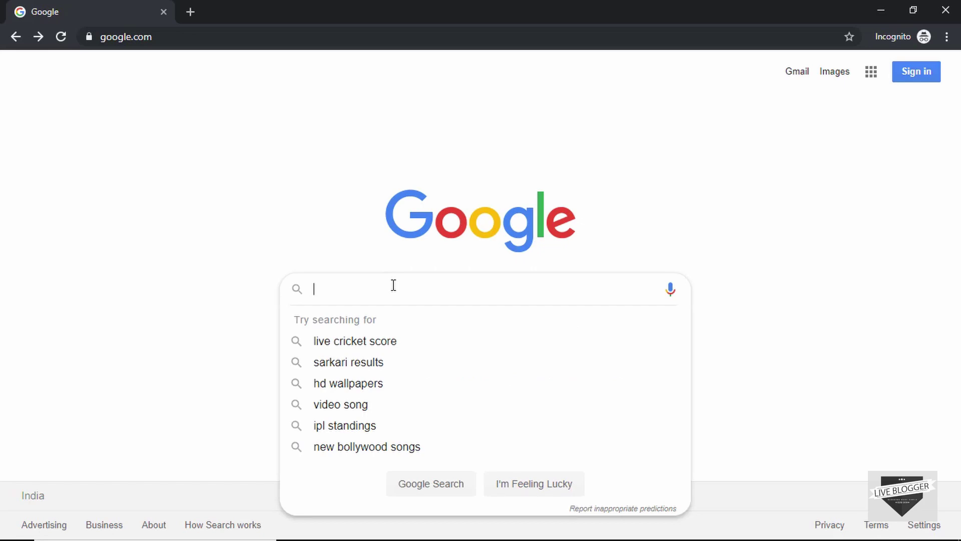
text(privacypo)
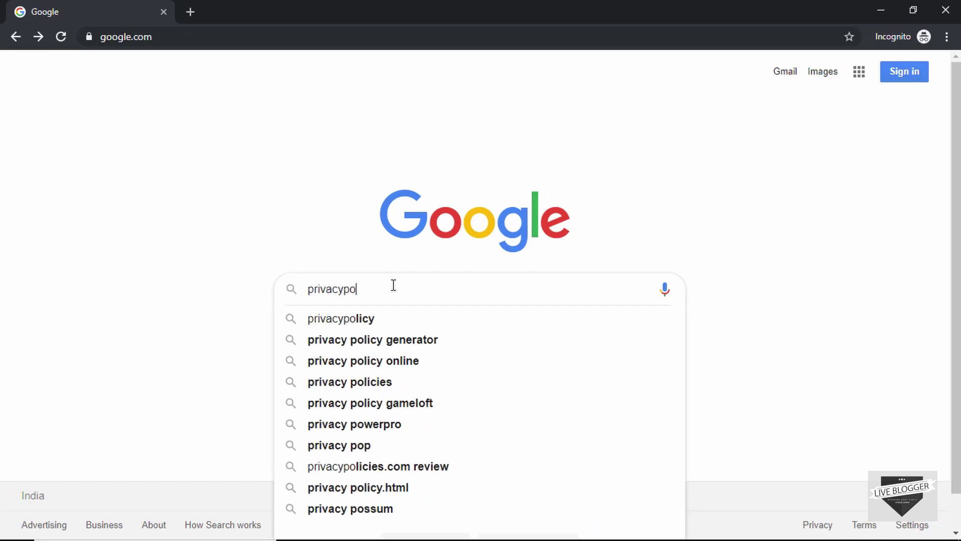
text(licygenerator)
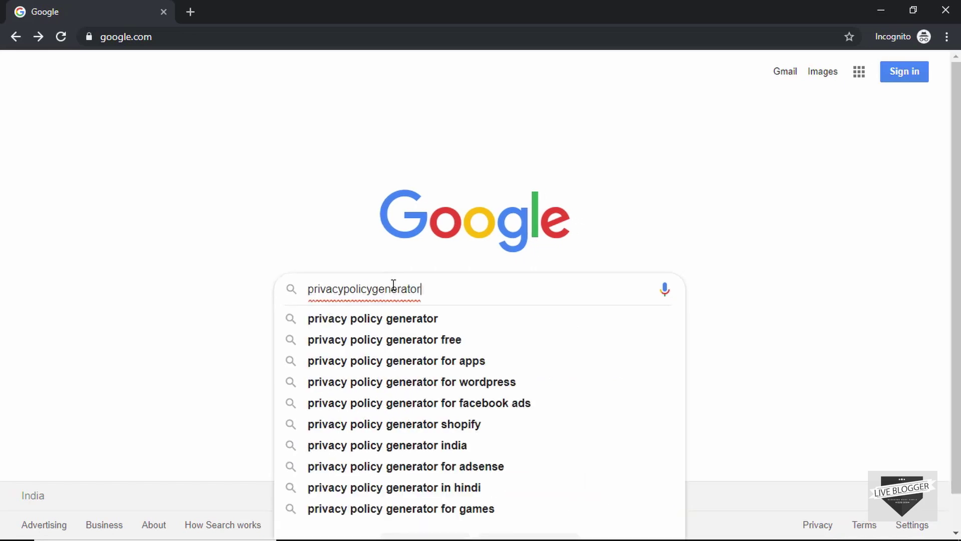
key(Return)
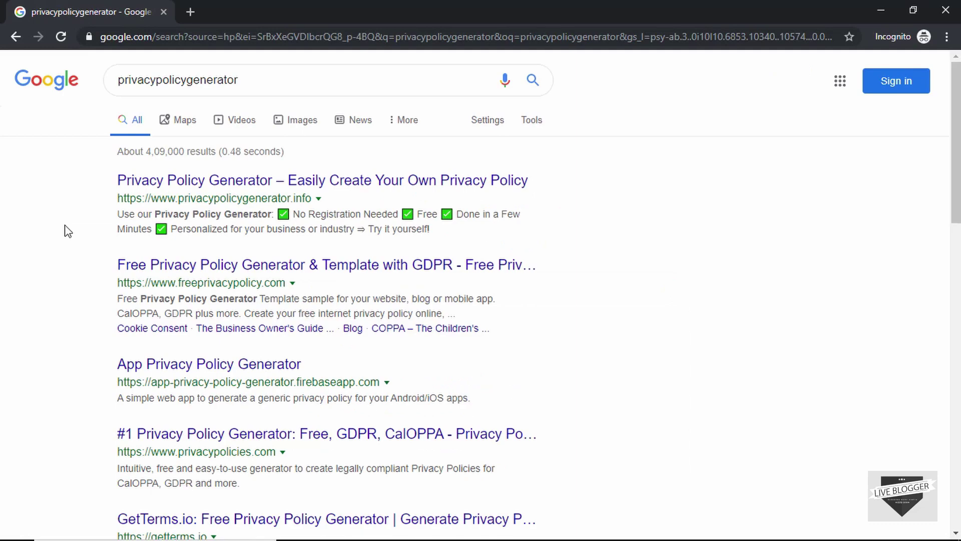
- Open the privacypolicygenerator.info result from the search listings
scroll(68, 231, down, 9)
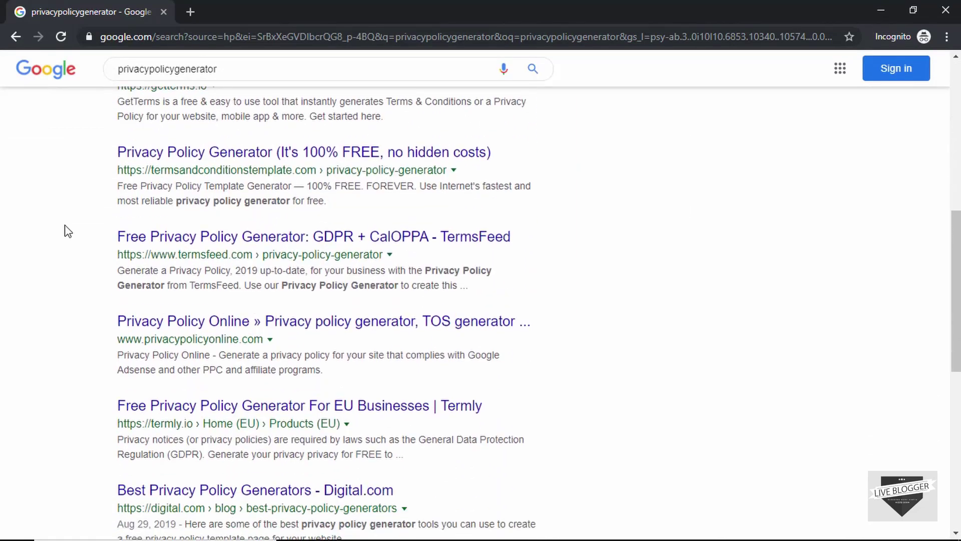
scroll(68, 231, down, 3)
scroll(65, 230, up, 12)
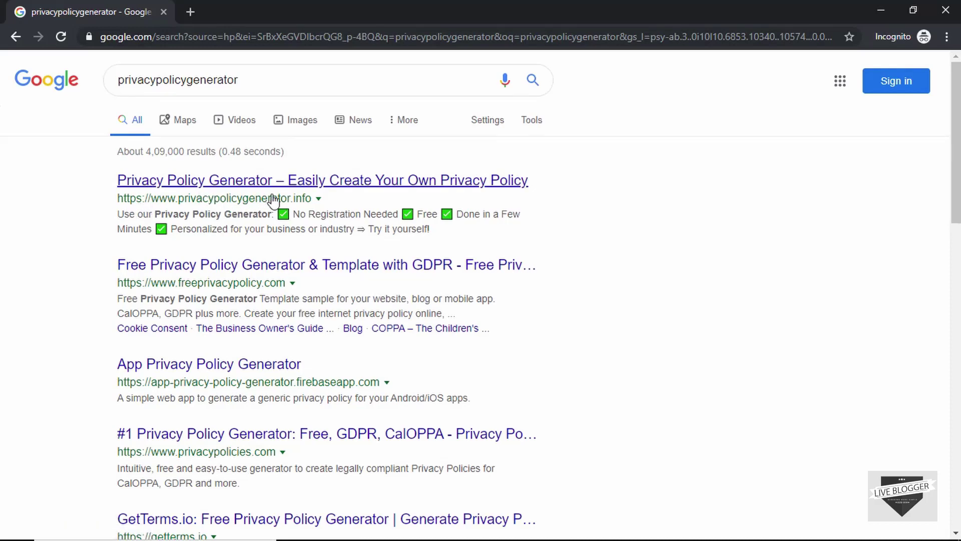
click(205, 184)
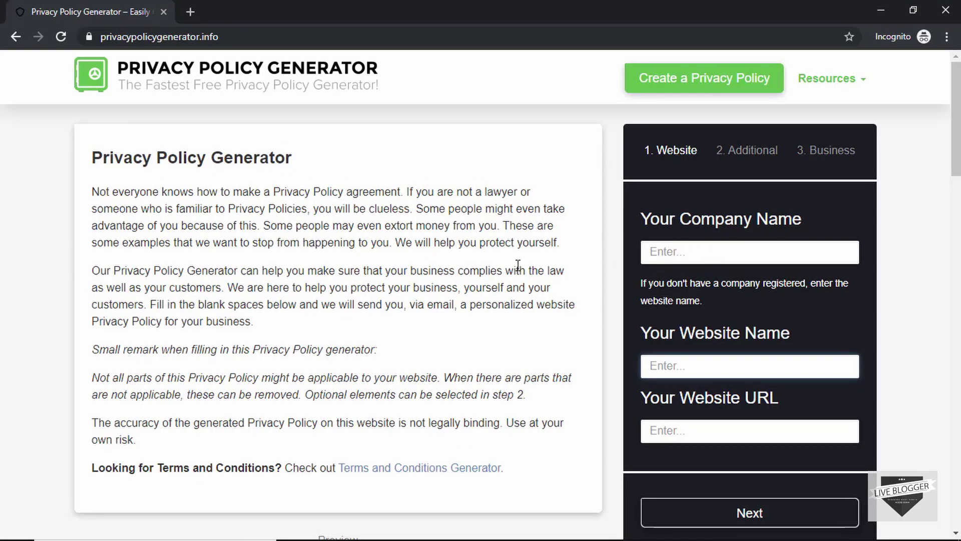
- Enter 'Live Blogger' as company and website name and 'yourwebsite.com' as the URL
click(699, 247)
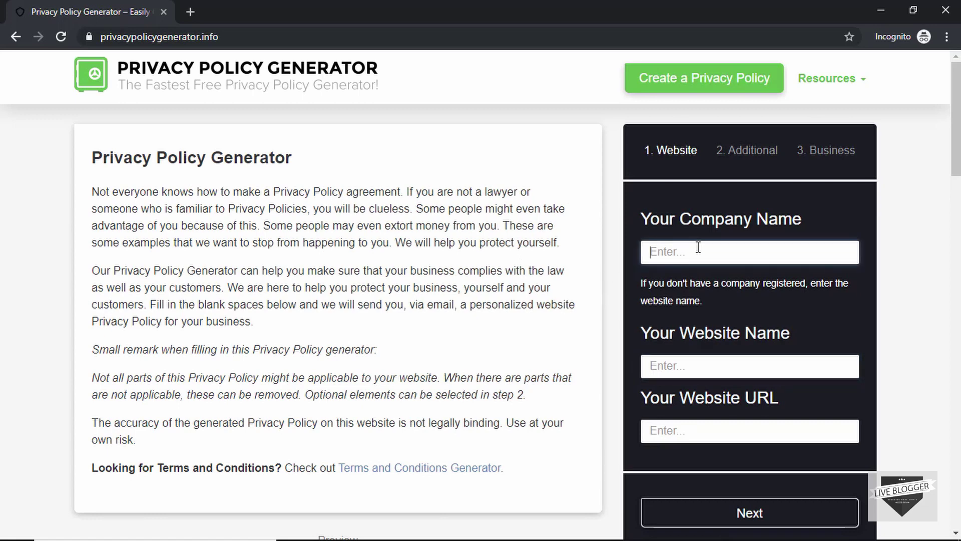
text(Live Blogger)
key(Tab)
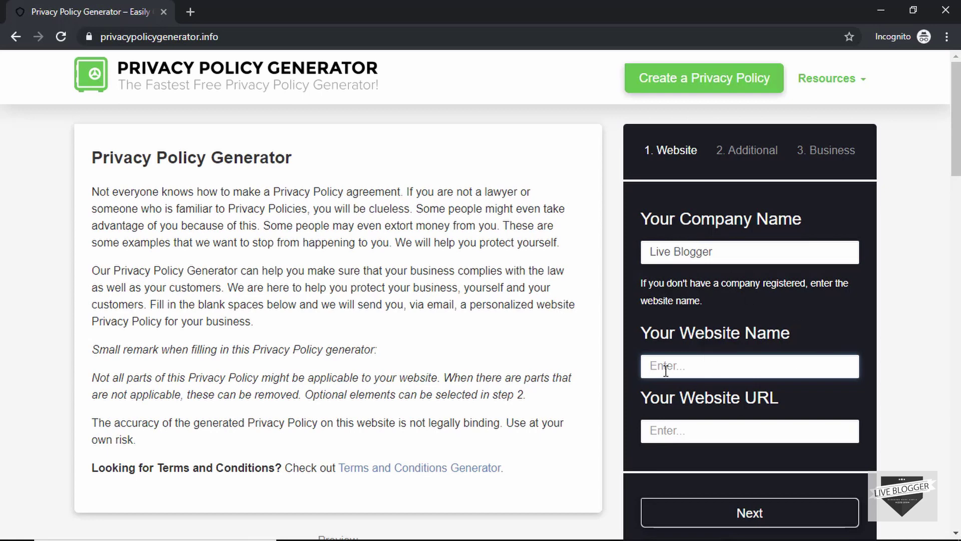
text(Live Blogger)
key(Tab)
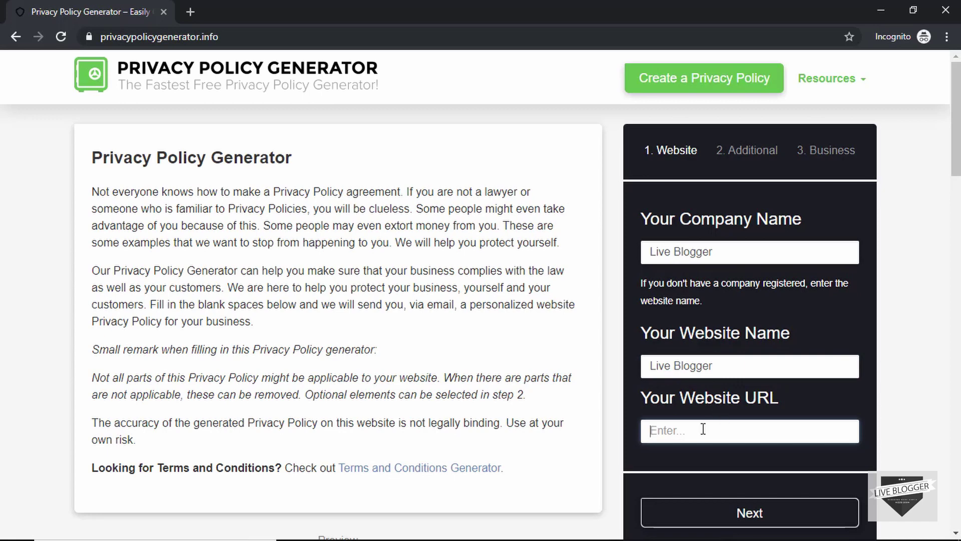
text(yourwebsite.com)
double_click(722, 430)
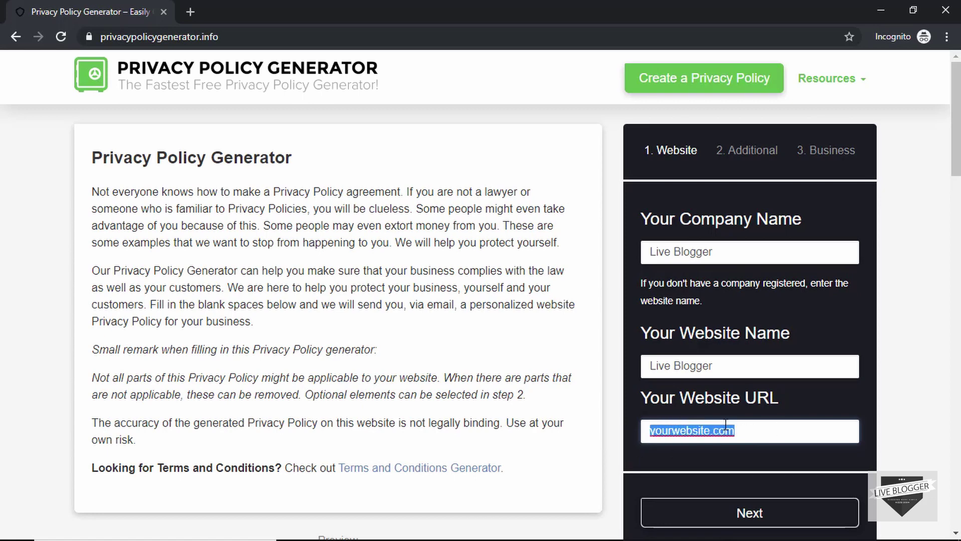
click(751, 427)
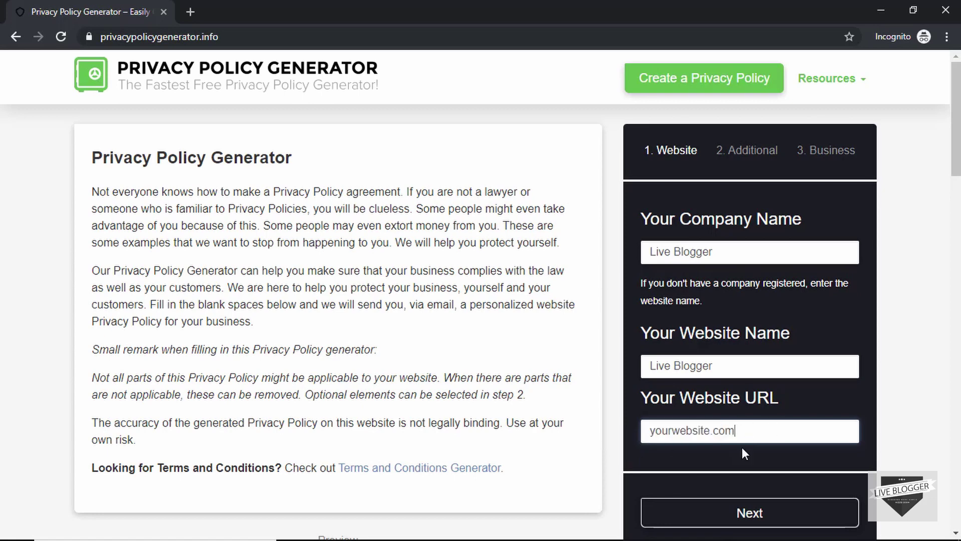
- On the Additional step, answer Yes to cookies and AdSense, No to other-party advertising
click(727, 516)
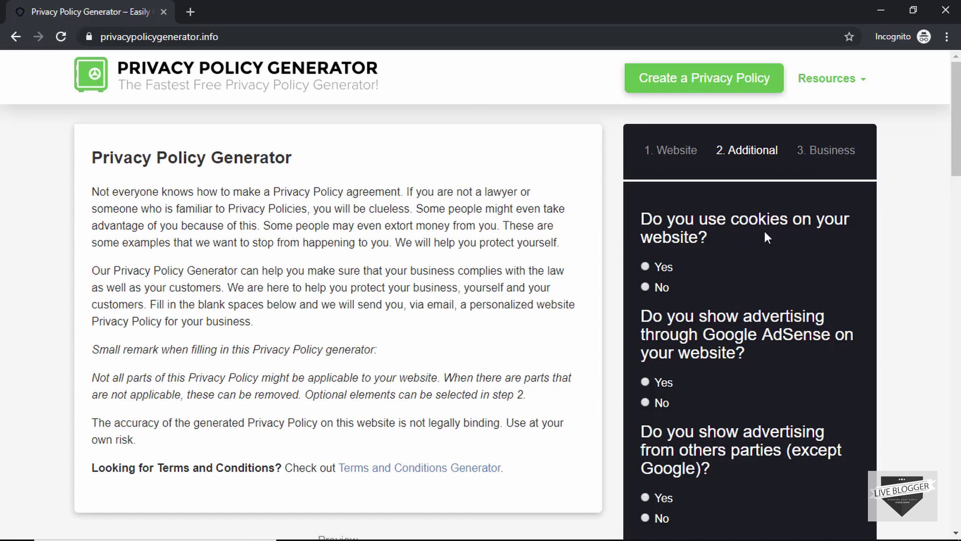
click(645, 267)
scroll(818, 235, down, 2)
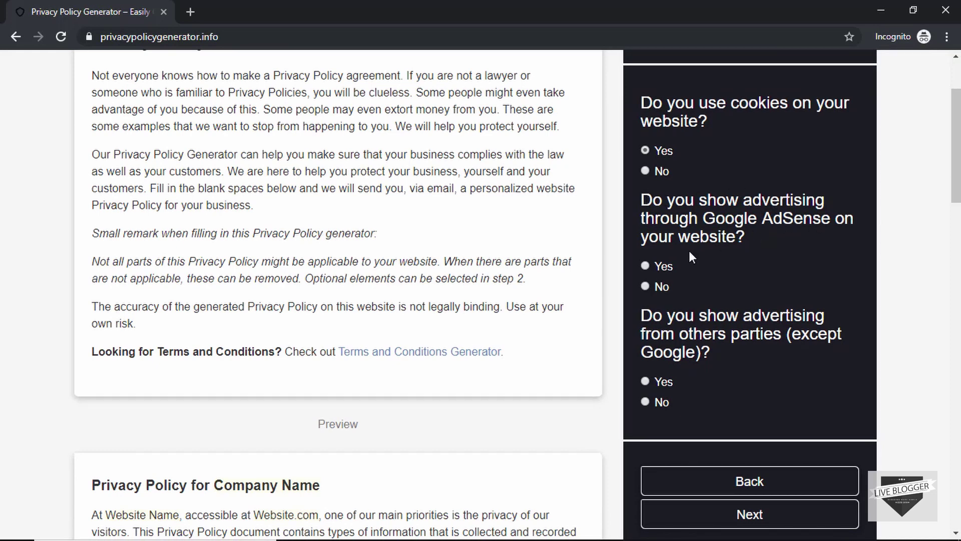
scroll(761, 261, down, 1)
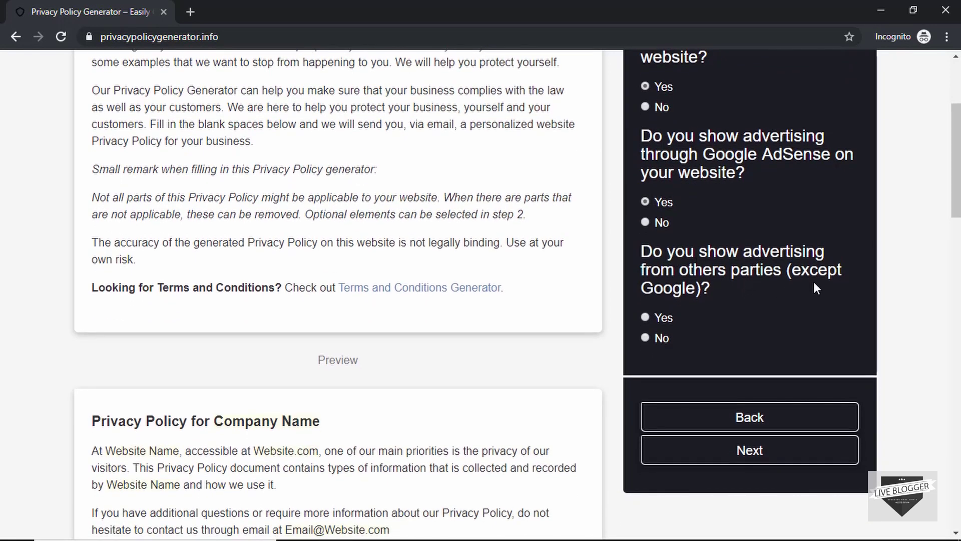
scroll(707, 302, down, 1)
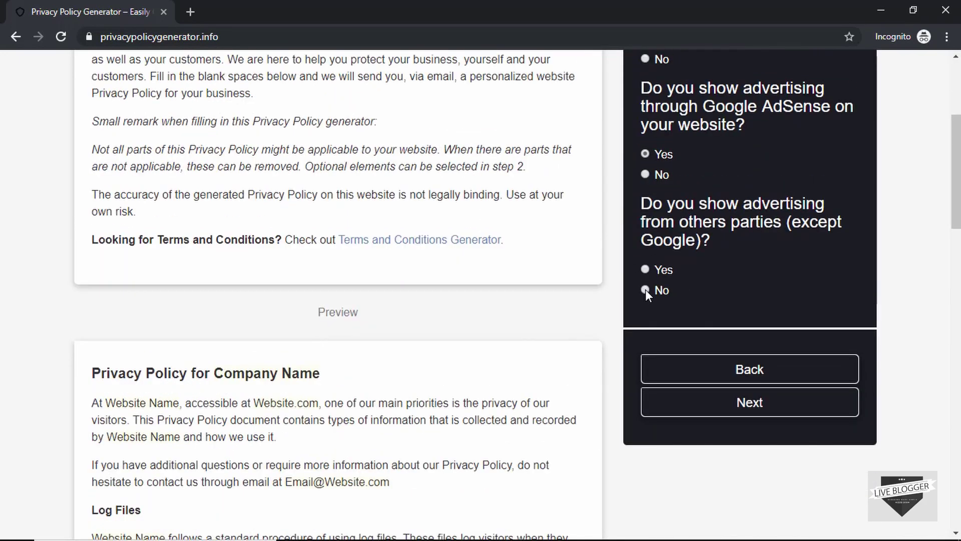
click(644, 290)
scroll(758, 303, down, 2)
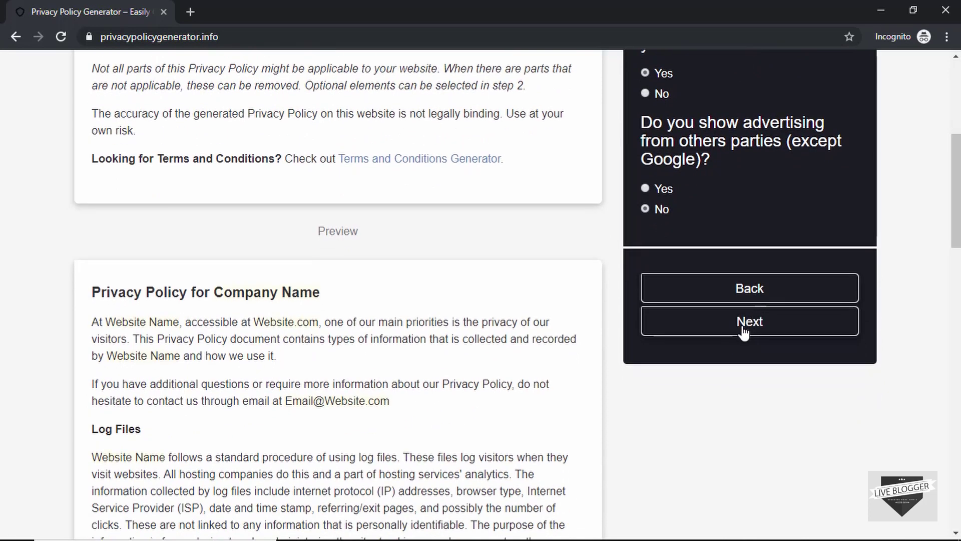
- On the business details step, set the country to India and the state to Maharashtra
click(743, 326)
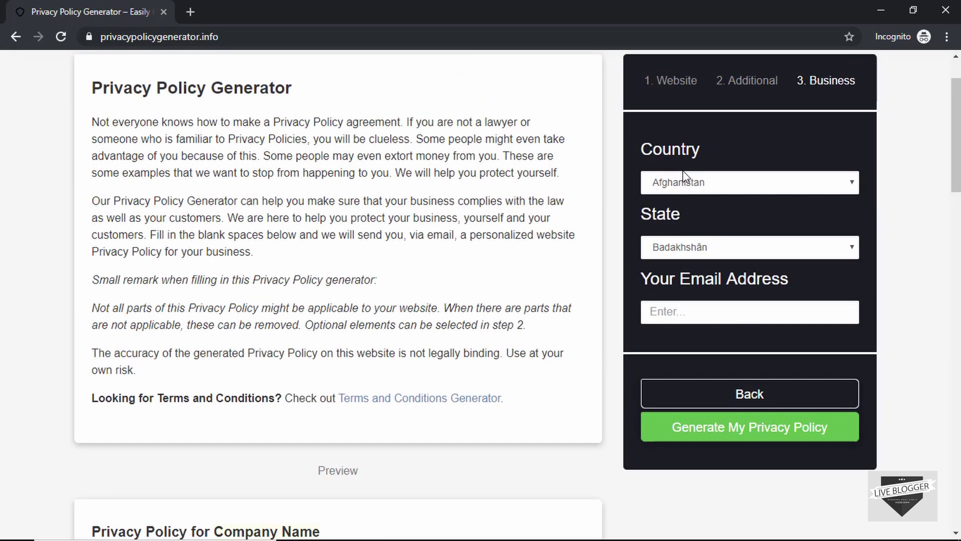
click(720, 186)
text(india)
key(Tab)
text(maharashtra)
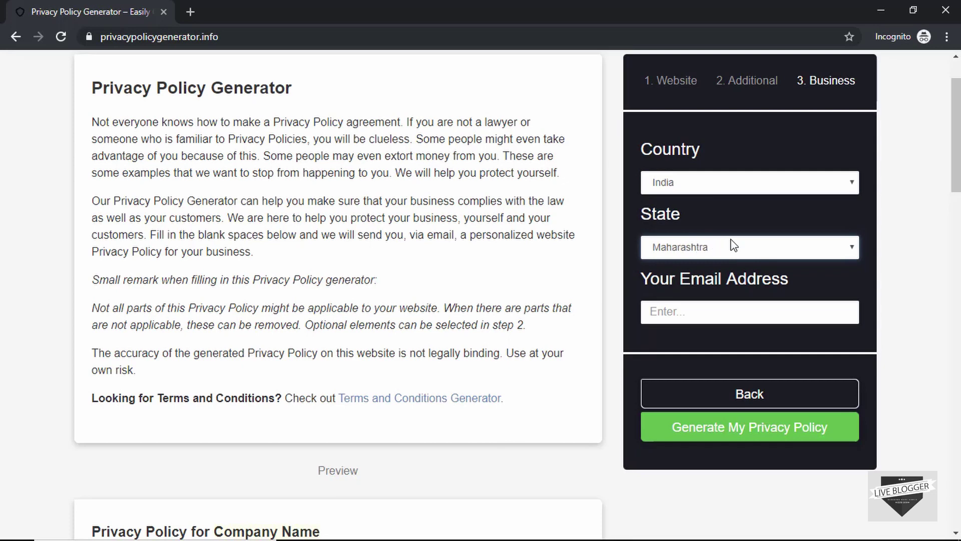
- Fill in the contact e-mail address and generate the privacy policy
click(711, 317)
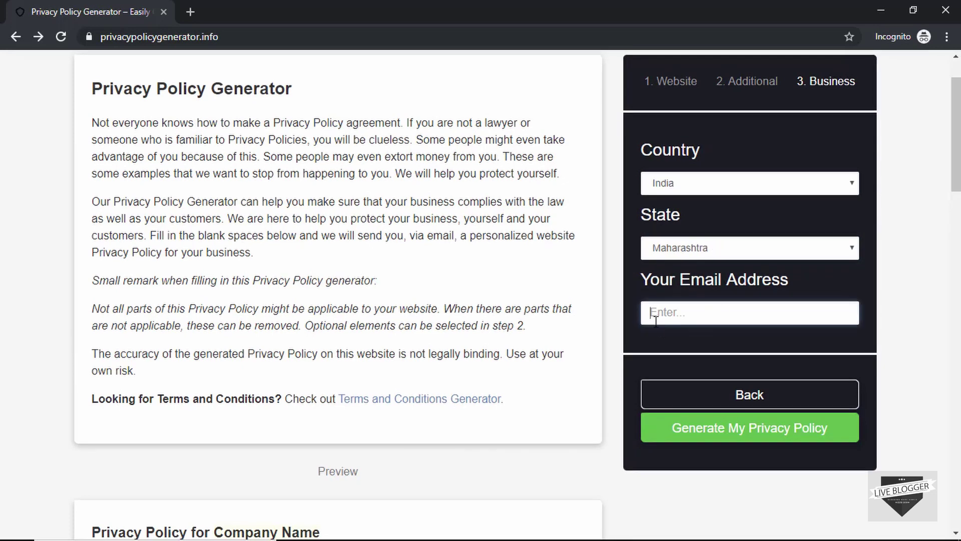
text(youremailid@email.com)
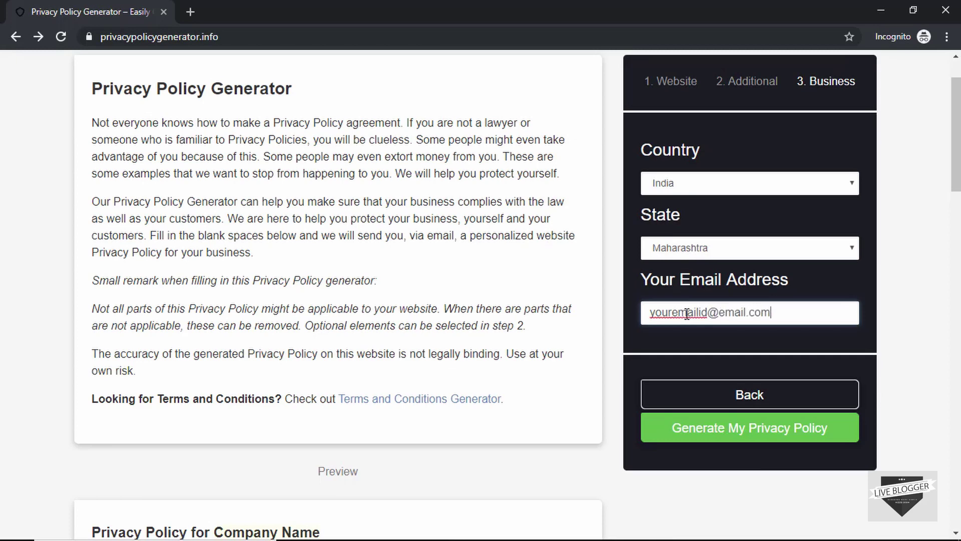
click(719, 433)
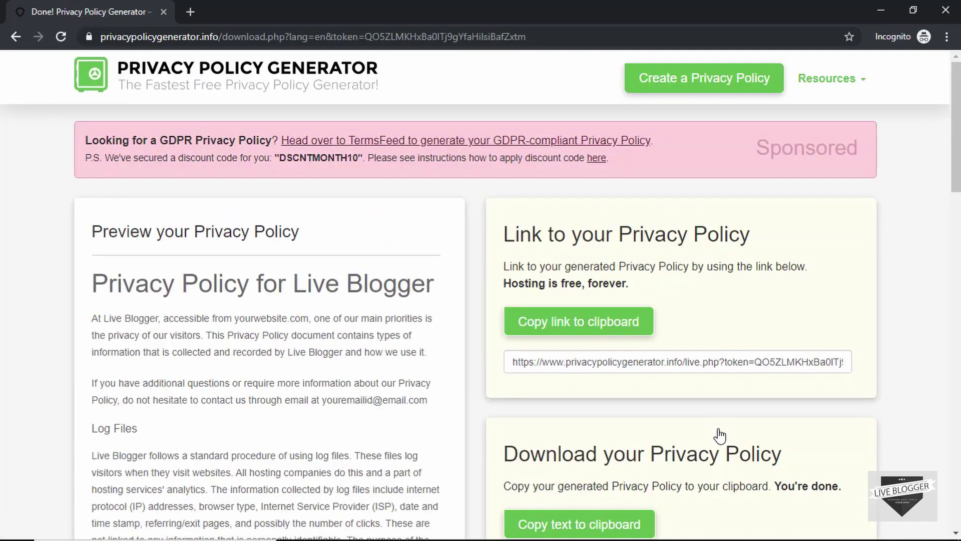
- Review the generated Live Blogger policy preview and select its full text
scroll(43, 292, down, 3)
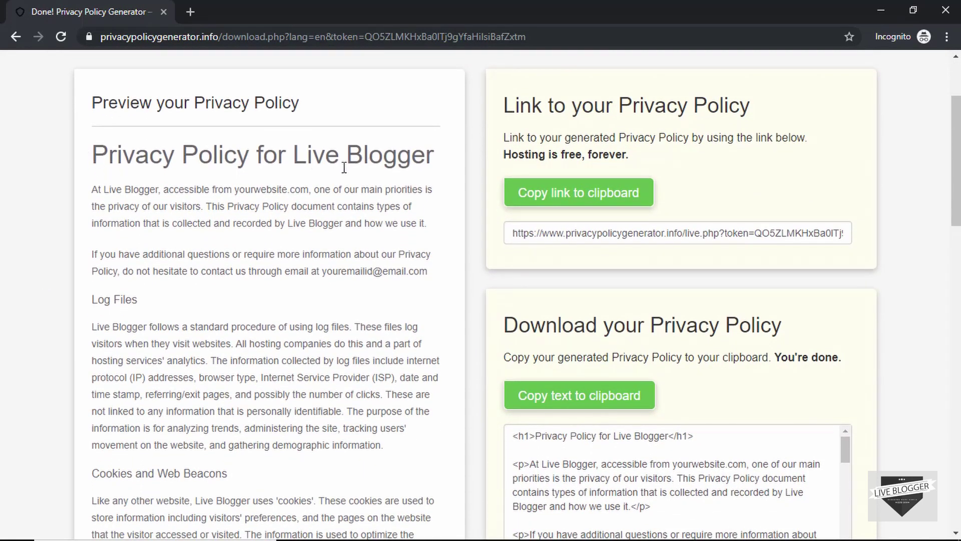
scroll(199, 288, up, 3)
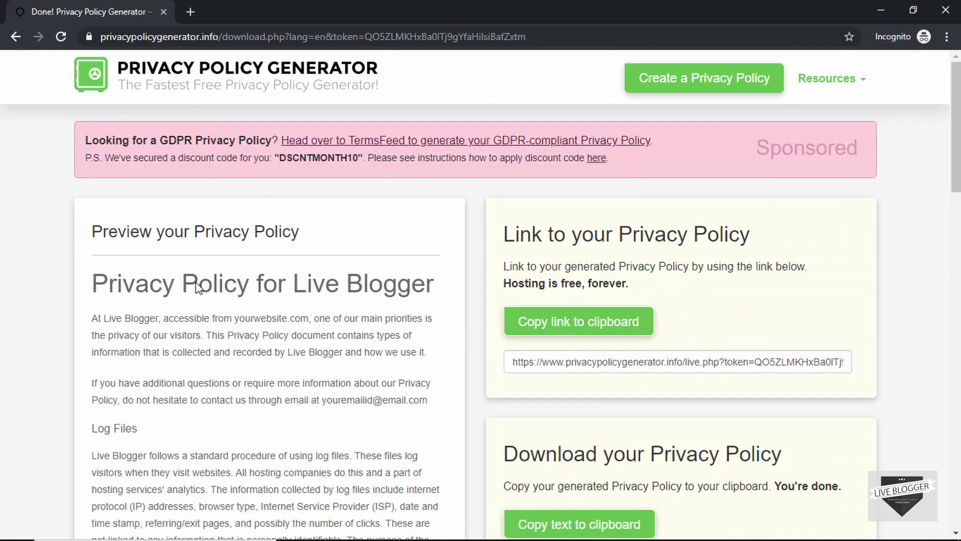
scroll(199, 288, down, 12)
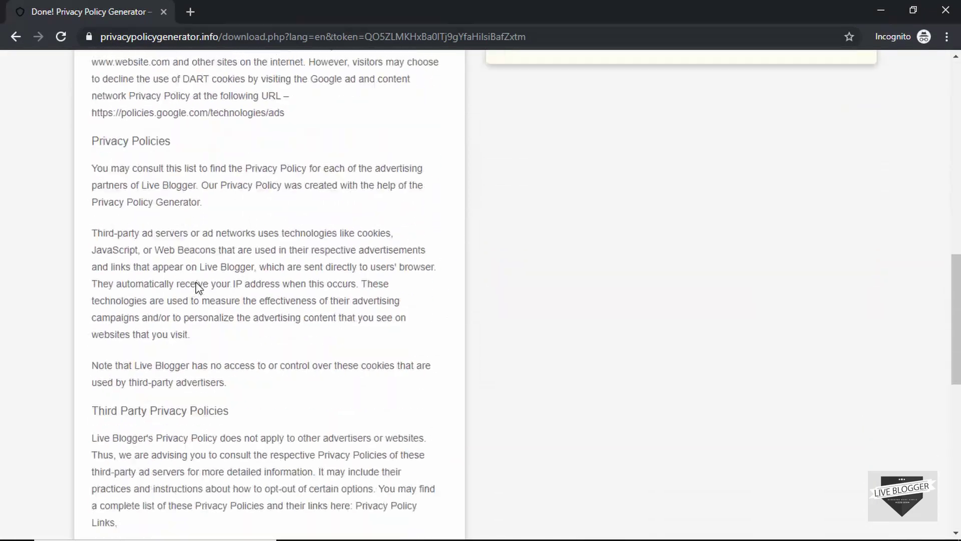
scroll(198, 286, down, 9)
scroll(197, 283, up, 6)
scroll(197, 283, up, 16)
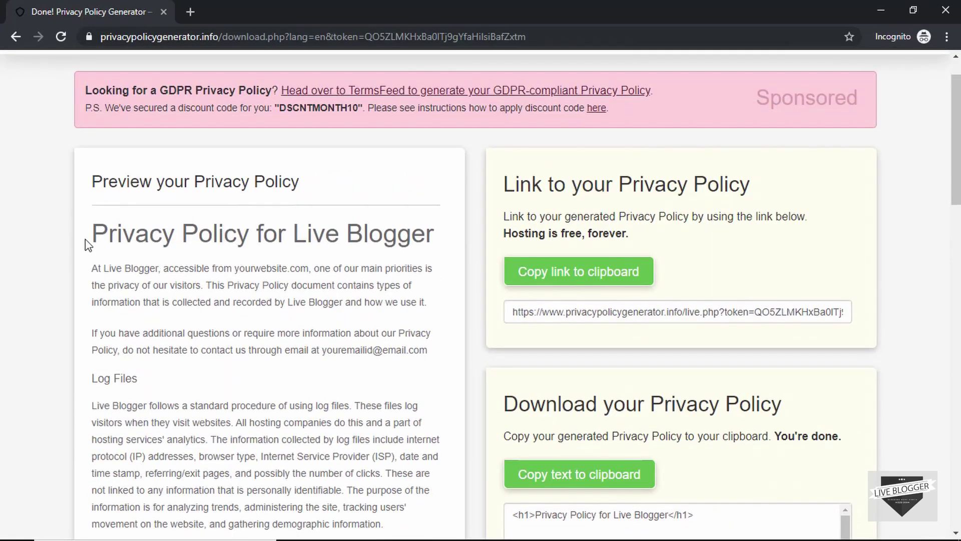
drag(93, 232, 197, 444)
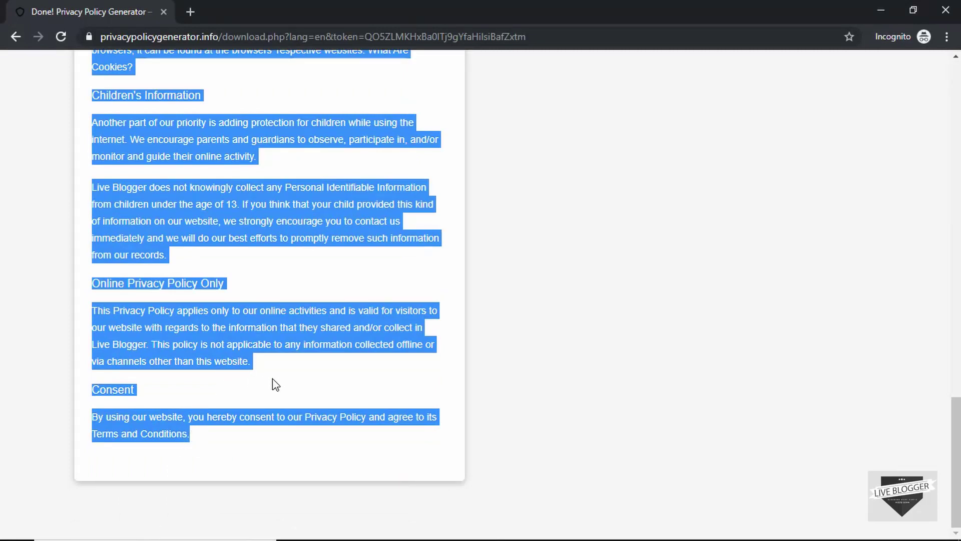
- Select all of the policy's HTML code in the Copy text to clipboard box, then deselect it
scroll(274, 381, up, 15)
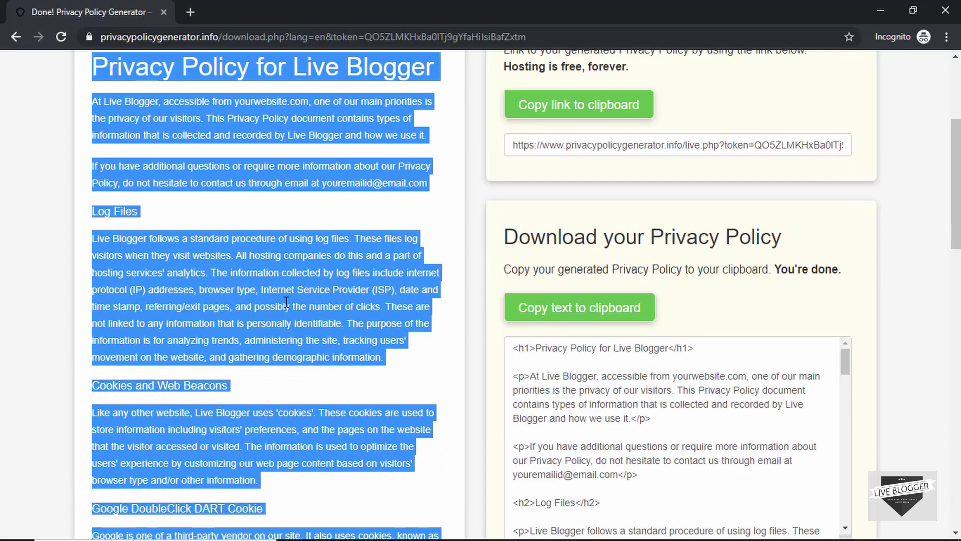
click(607, 447)
scroll(607, 447, down, 3)
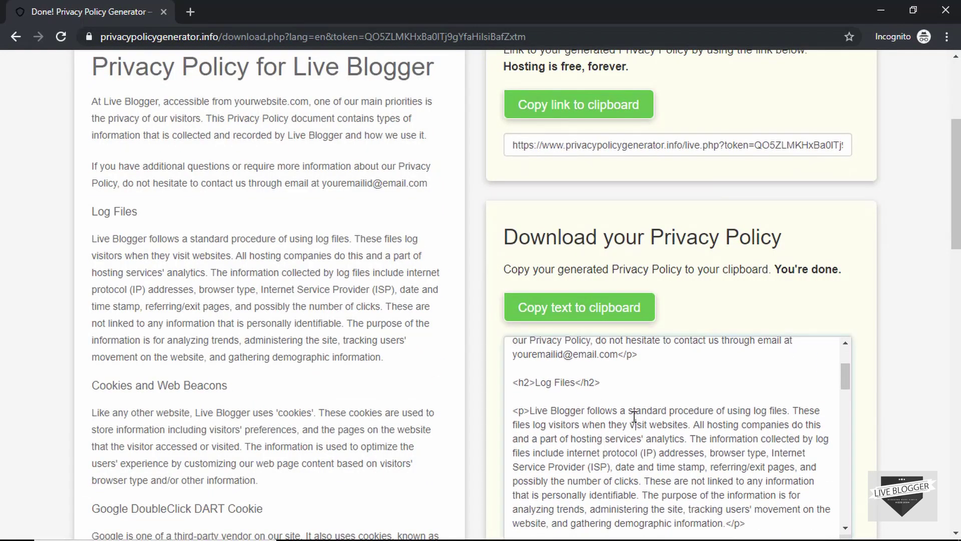
key(ctrl+a)
scroll(679, 399, up, 3)
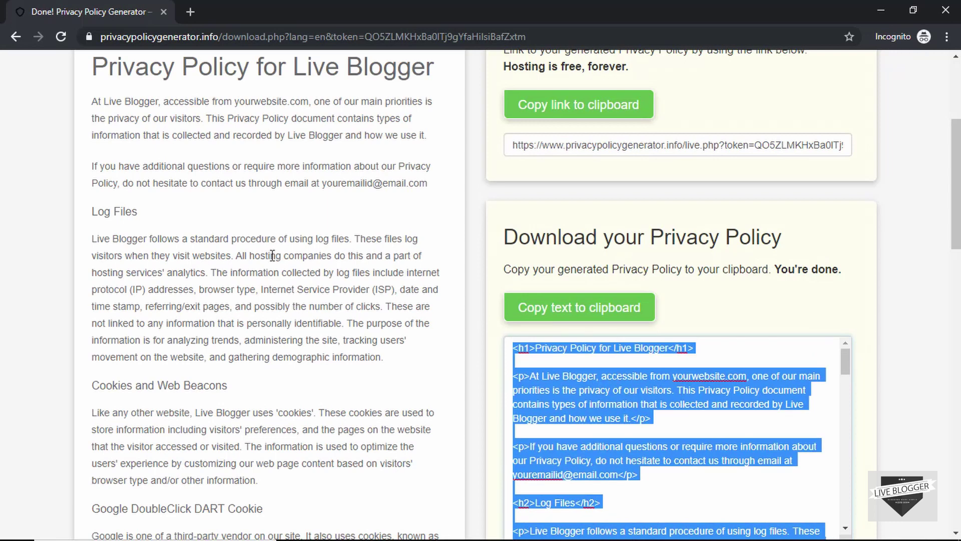
click(332, 289)
- Scroll the download page to review the hosted-link and HTML code options
scroll(199, 284, up, 2)
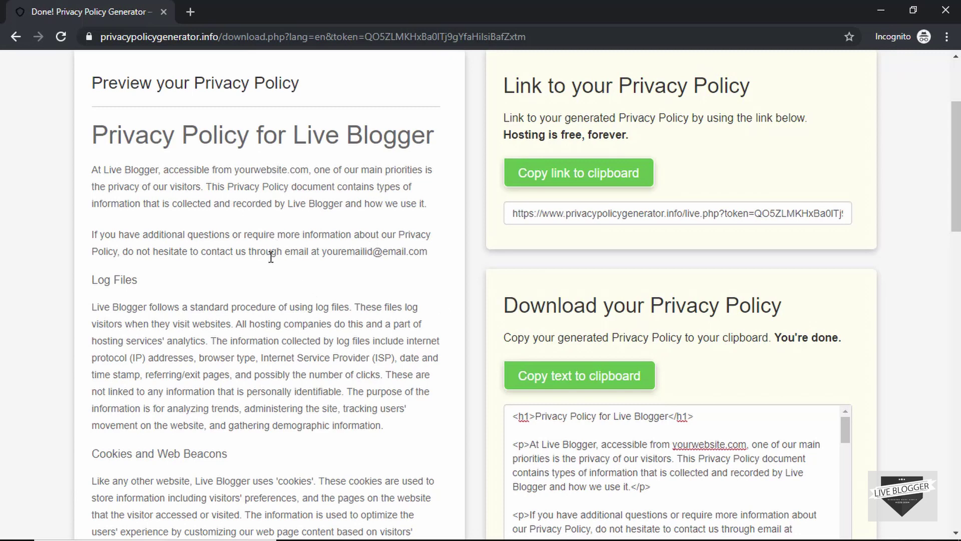
scroll(269, 295, down, 1)
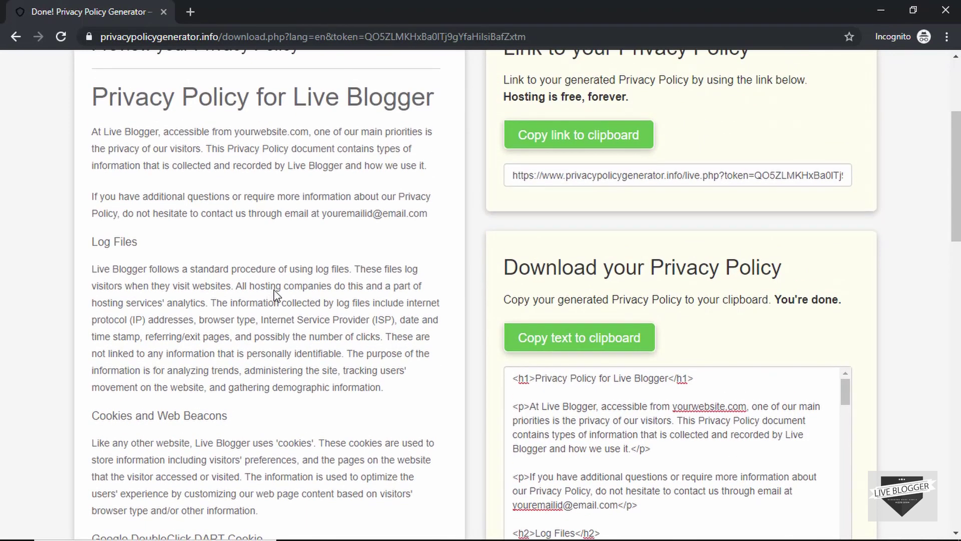
scroll(239, 305, down, 1)
scroll(240, 305, down, 2)
scroll(238, 313, up, 2)
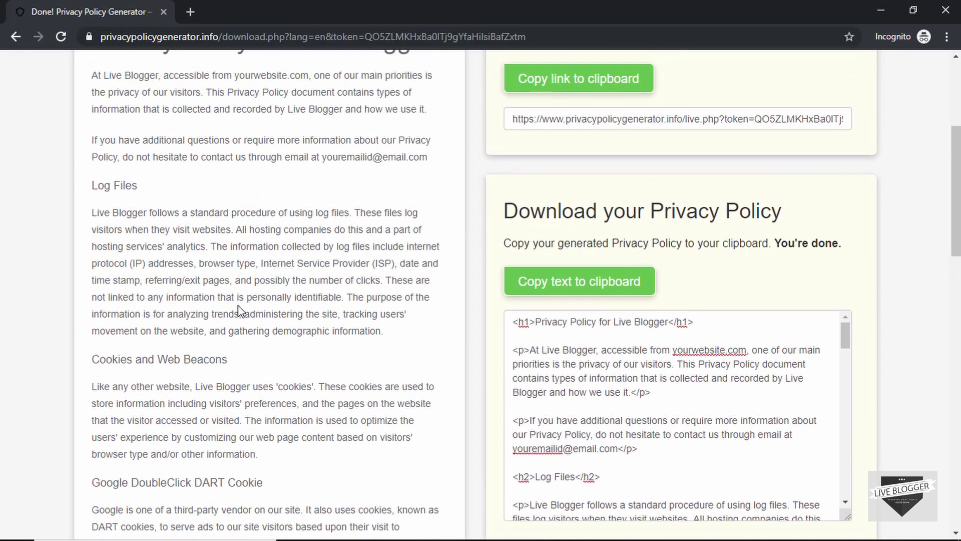
scroll(245, 262, down, 4)
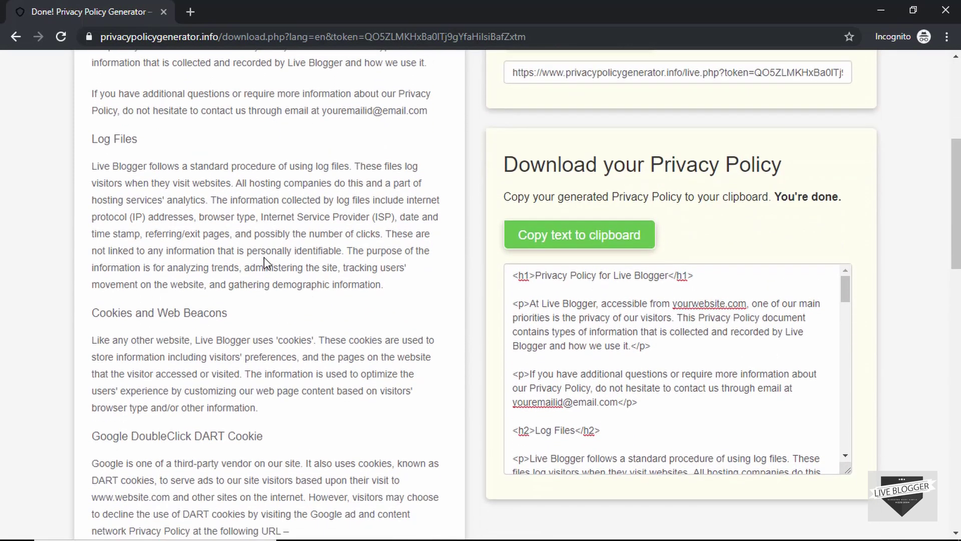
scroll(280, 250, up, 9)
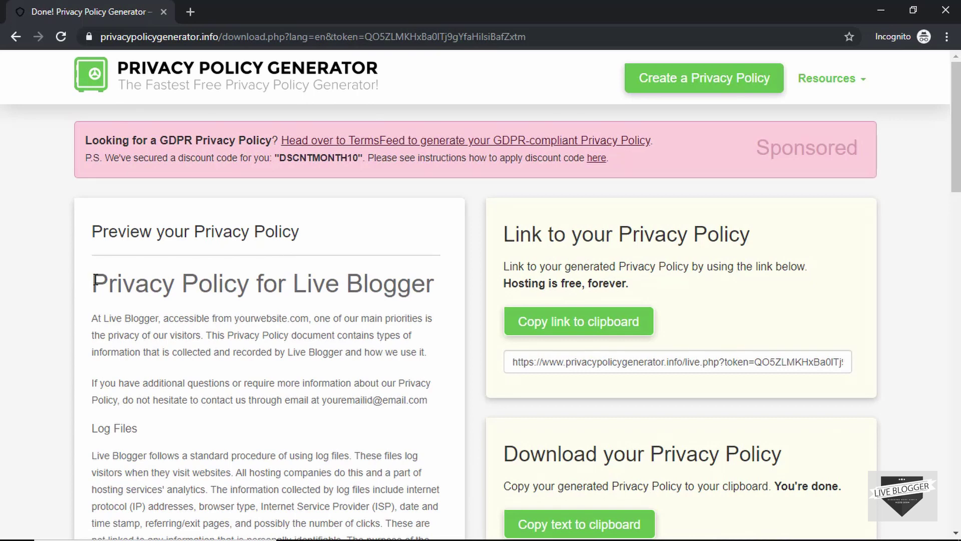
scroll(103, 278, down, 2)
scroll(114, 276, up, 2)
drag(92, 283, 175, 276)
click(174, 276)
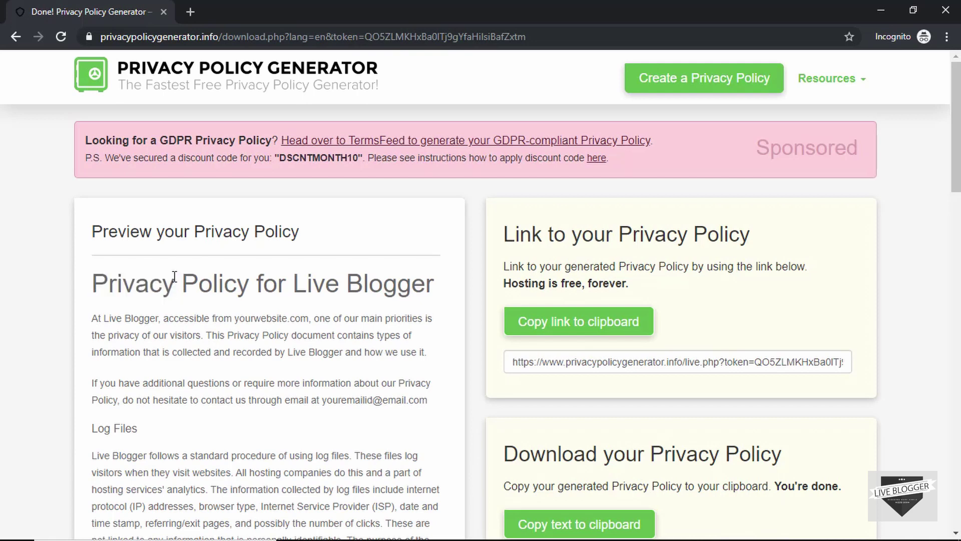